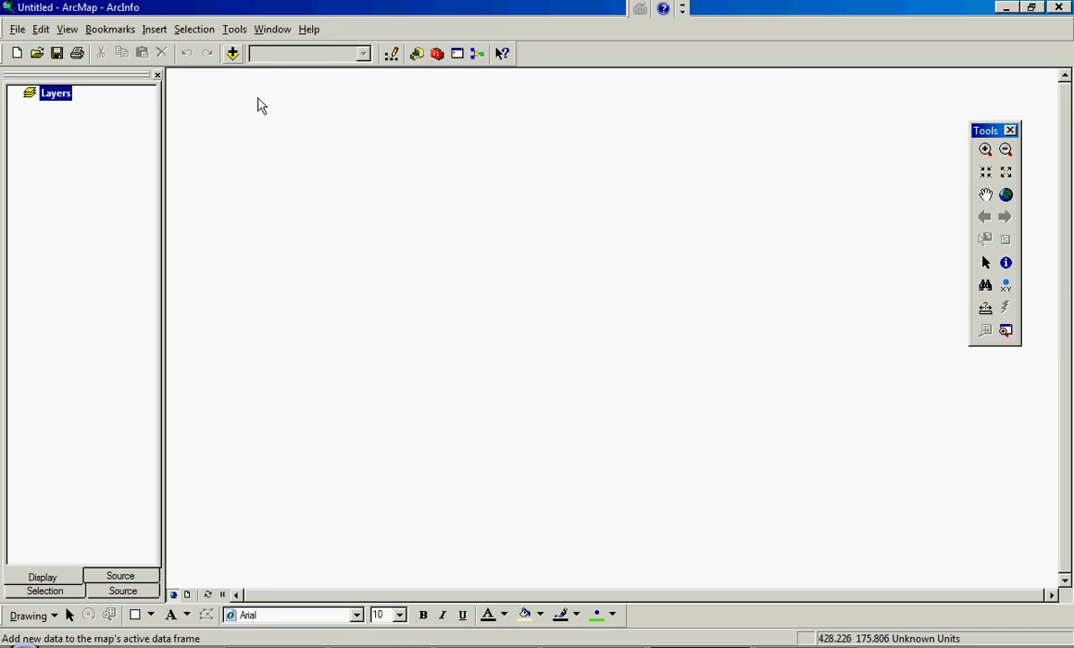
- Connect the Teaching Semester 2 2012 folder from the desktop as a data source while adding data to the map
{"action": "left_click", "coordinate": [234, 56]}
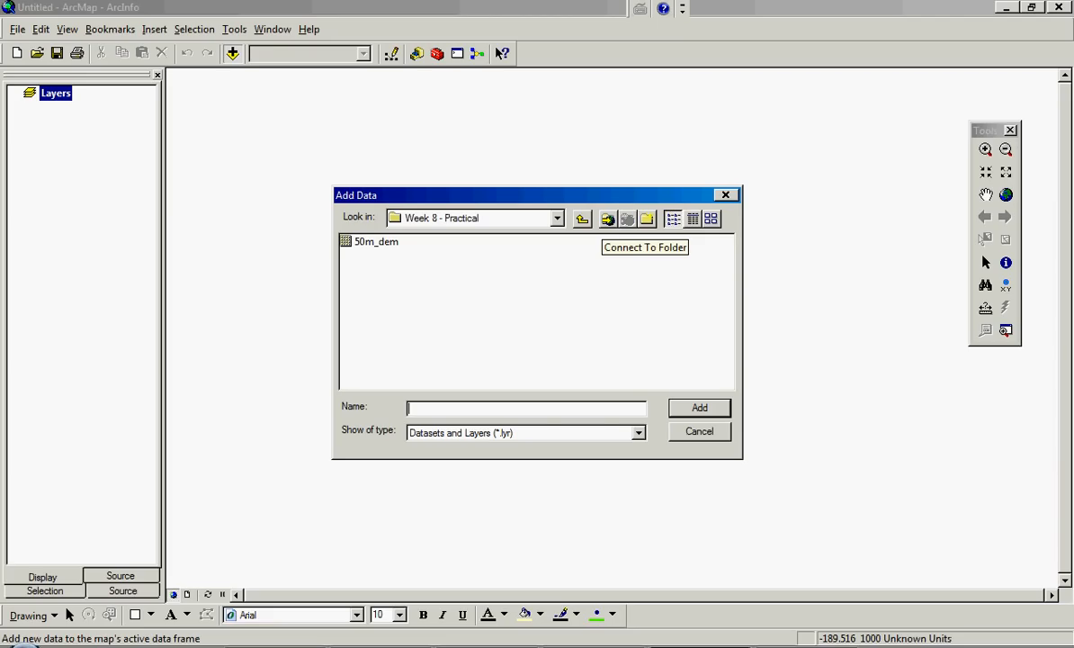
{"action": "left_click", "coordinate": [608, 219]}
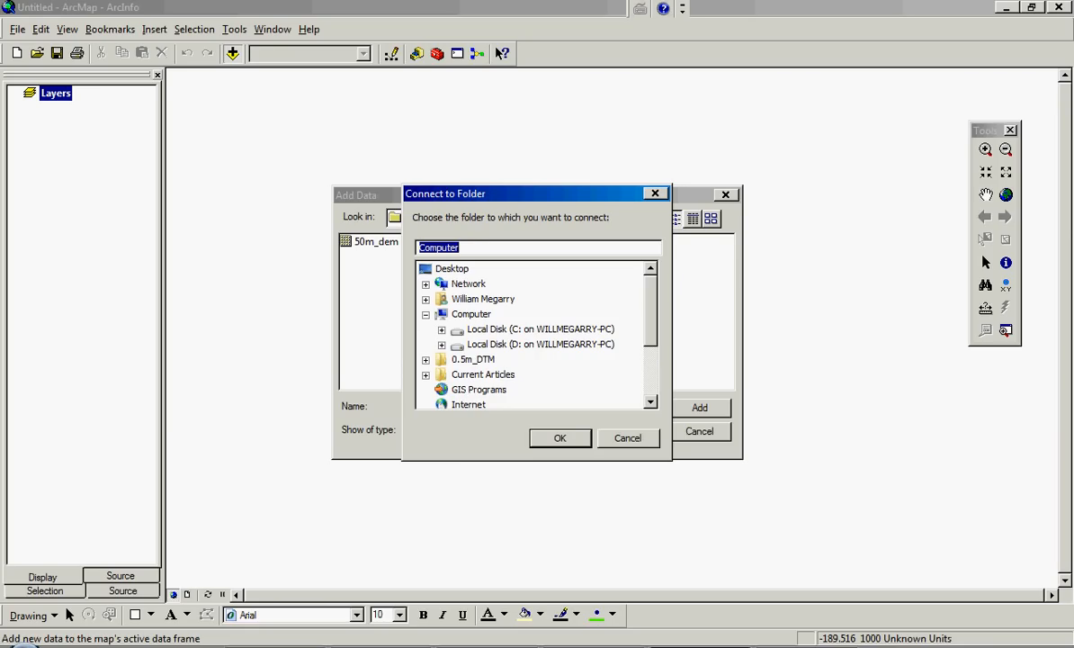
{"action": "scroll", "coordinate": [538, 334], "scroll_direction": "down", "scroll_amount": 2}
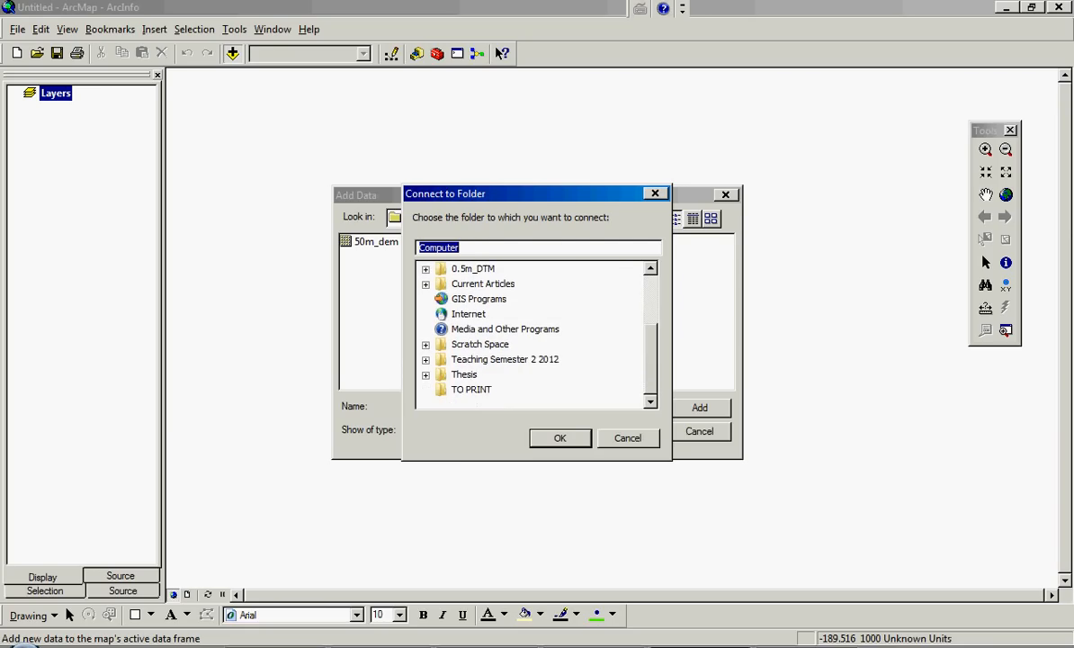
{"action": "left_click", "coordinate": [505, 359]}
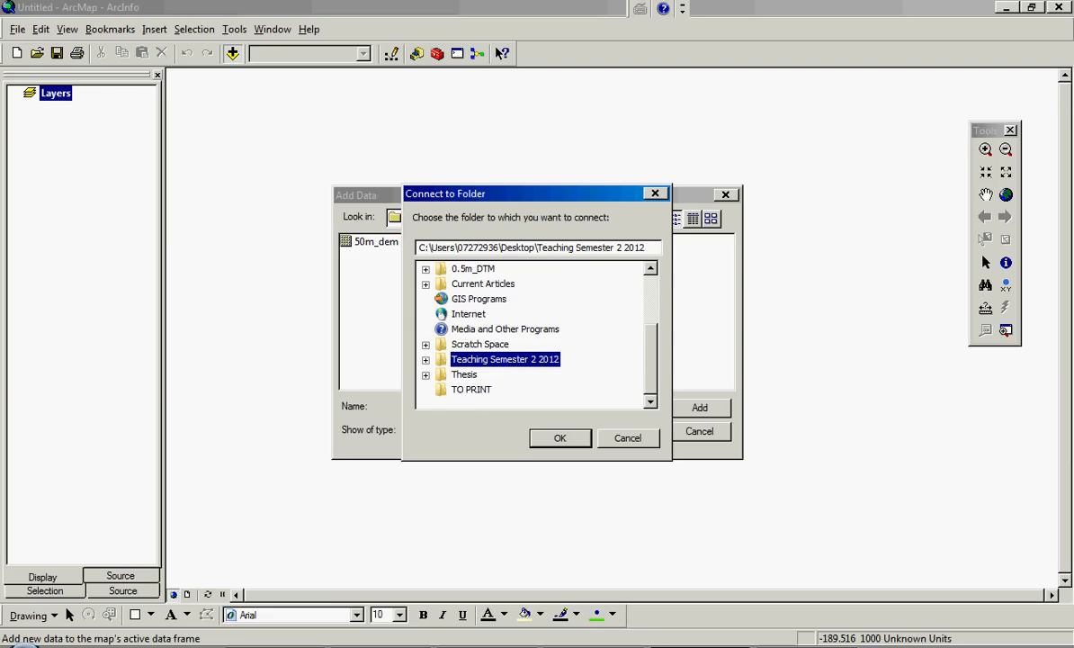
{"action": "left_click", "coordinate": [561, 438]}
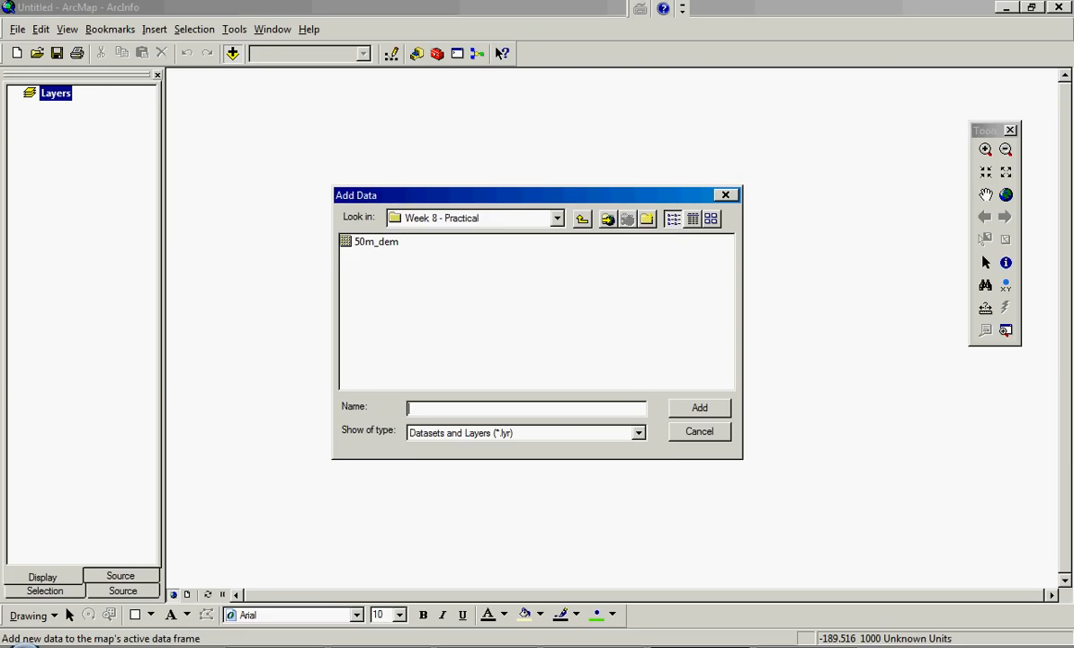
- Add the 50m_dem raster from the Week 8 - Practical folder inside GEOG 30750, acknowledging the missing spatial reference
{"action": "double_click", "coordinate": [381, 256]}
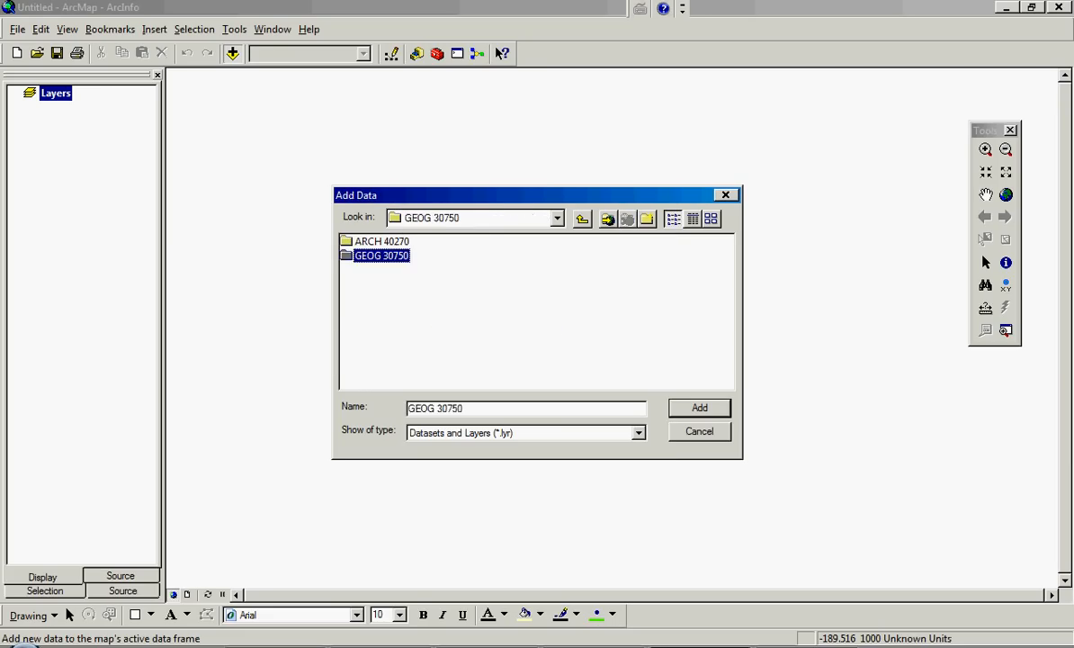
{"action": "double_click", "coordinate": [496, 256]}
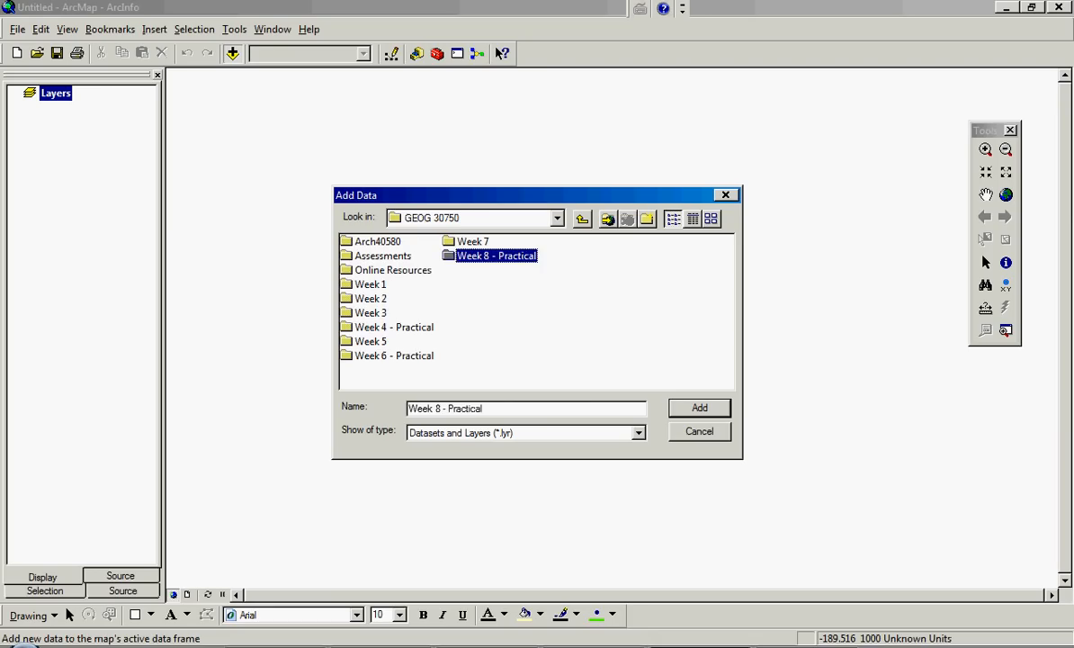
{"action": "left_click", "coordinate": [376, 242]}
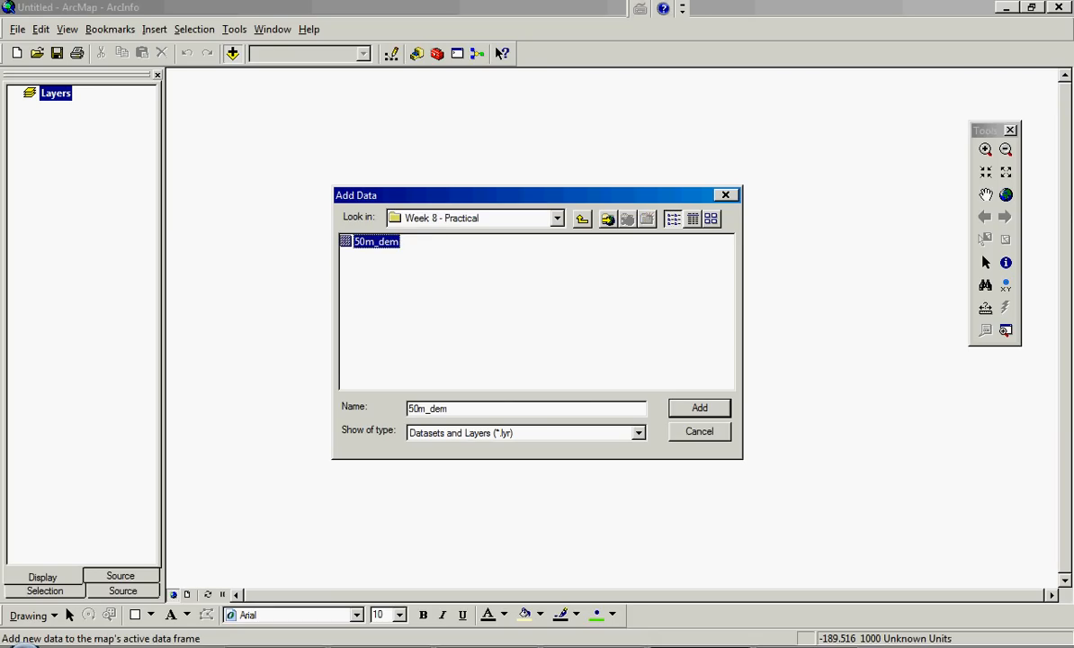
{"action": "left_click", "coordinate": [700, 409]}
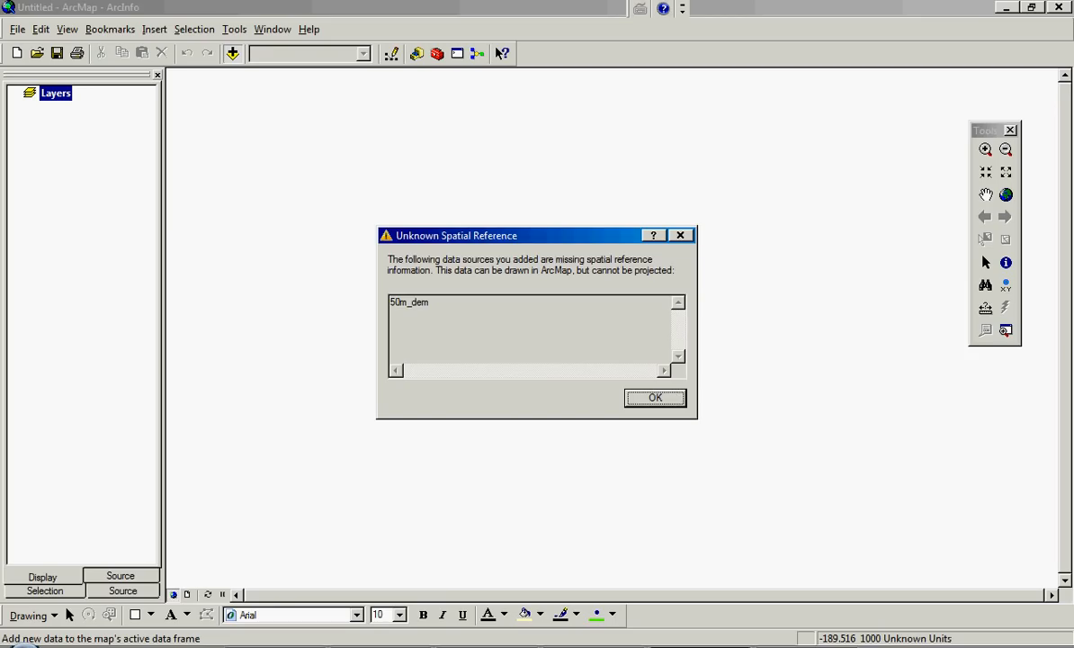
{"action": "left_click", "coordinate": [655, 398]}
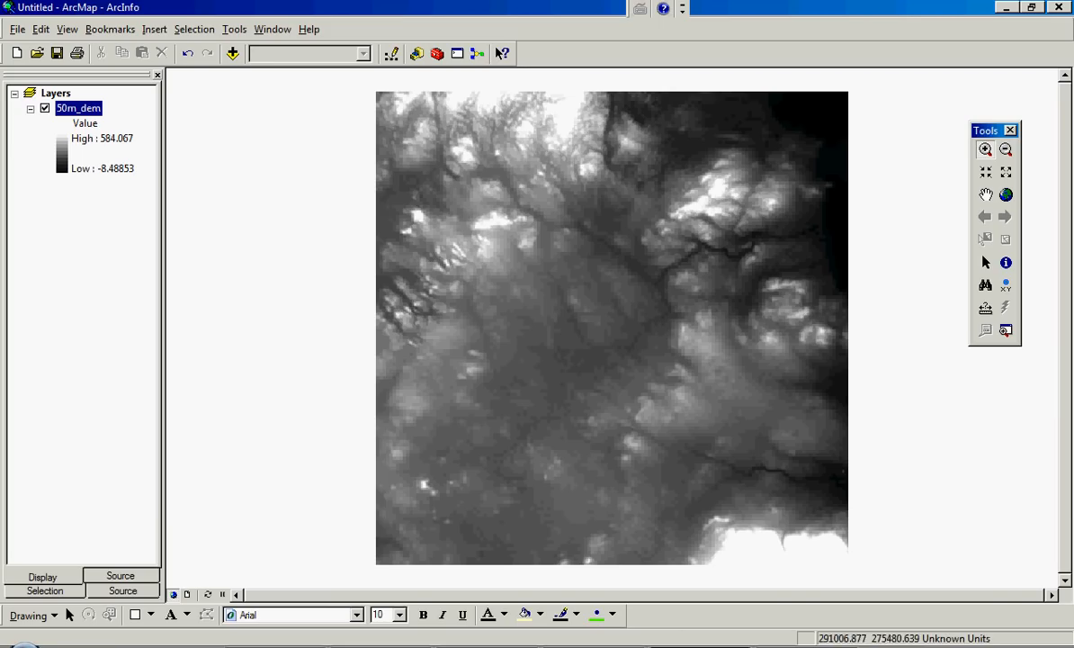
- Measure the width of a single 50m_dem raster cell near the river bend and return to the full map extent
{"action": "left_click_drag", "start_coordinate": [704, 231], "coordinate": [783, 290]}
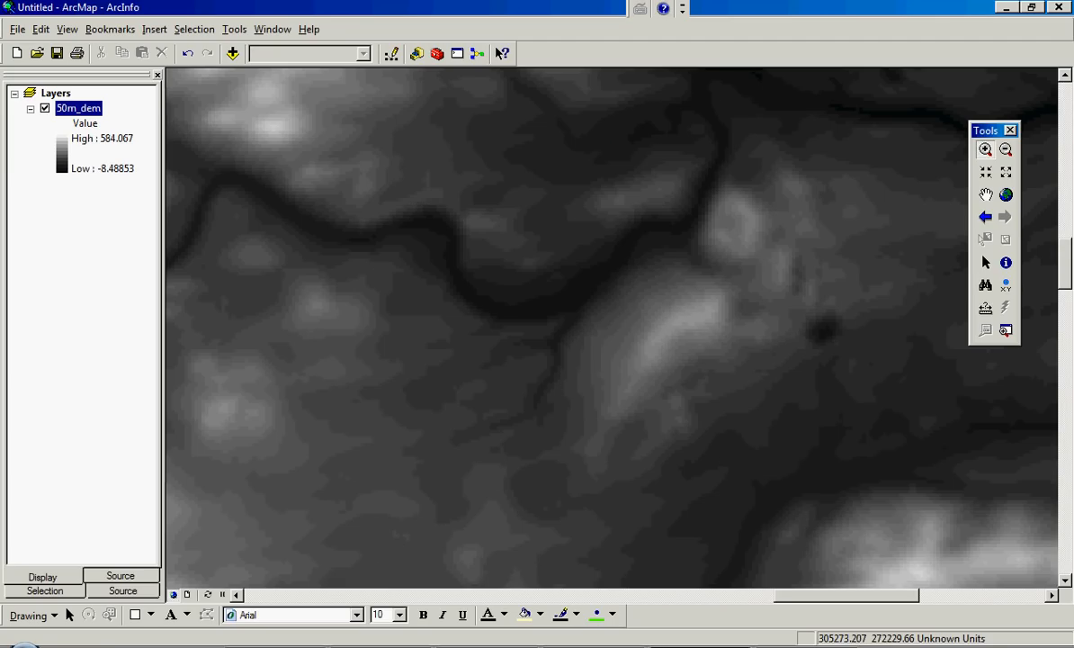
{"action": "left_click_drag", "start_coordinate": [388, 119], "coordinate": [589, 303]}
{"action": "left_click_drag", "start_coordinate": [676, 351], "coordinate": [686, 357]}
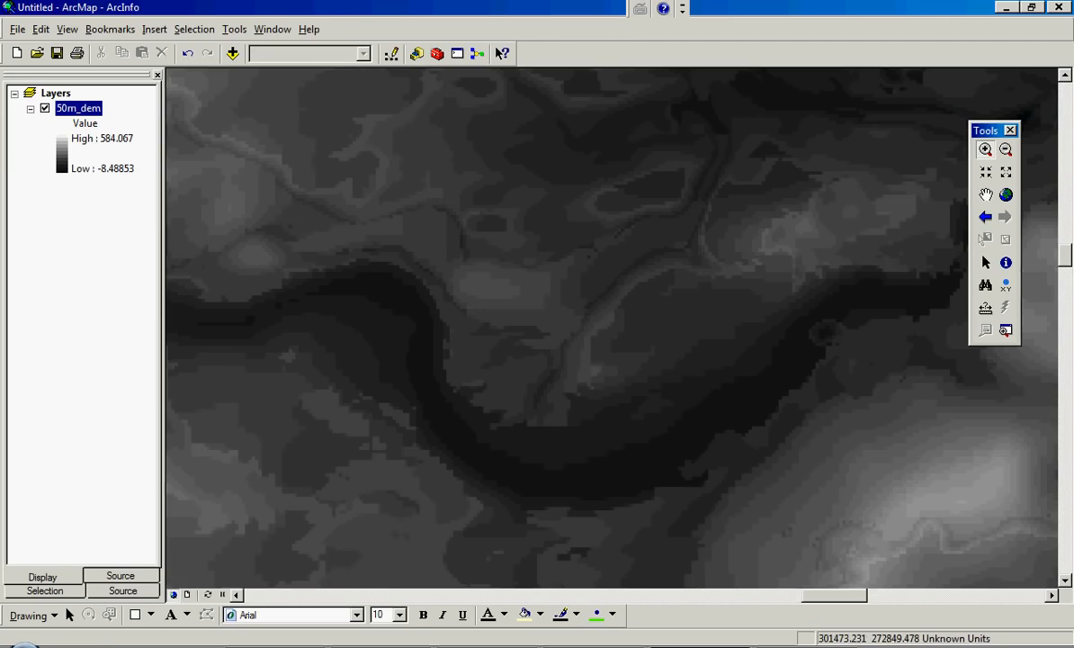
{"action": "left_click_drag", "start_coordinate": [423, 247], "coordinate": [594, 456]}
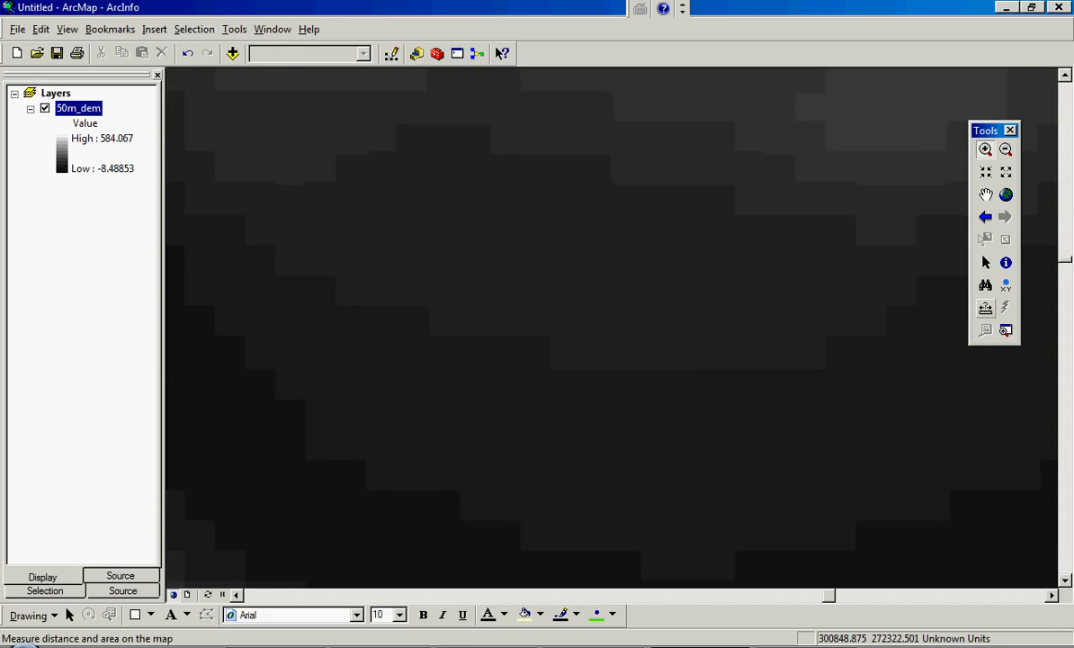
{"action": "left_click", "coordinate": [985, 307]}
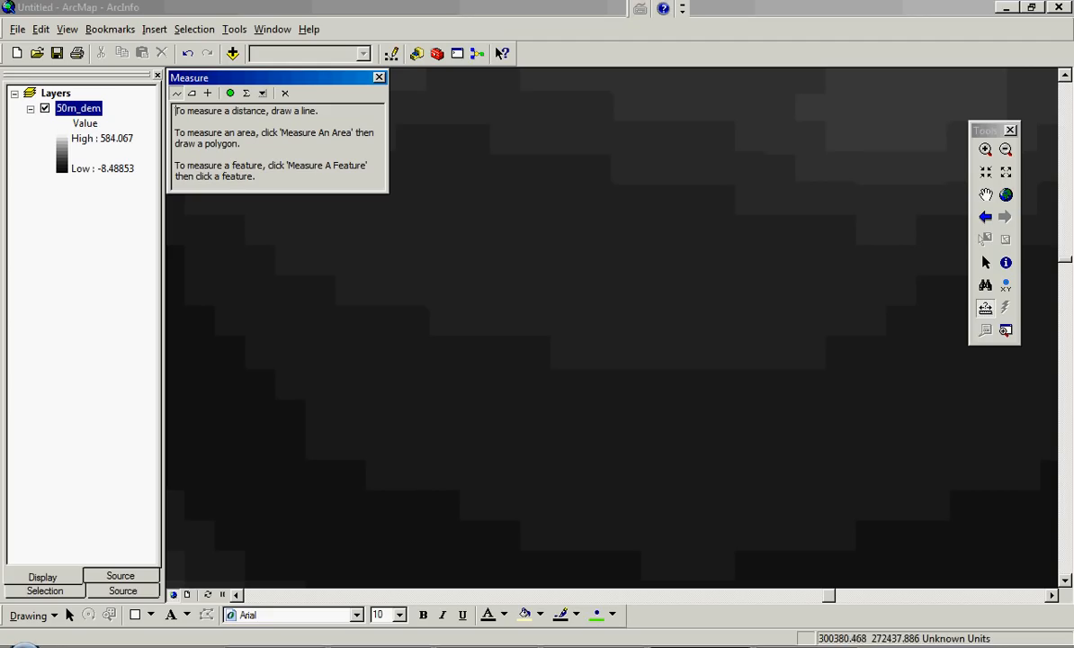
{"action": "left_click", "coordinate": [673, 261]}
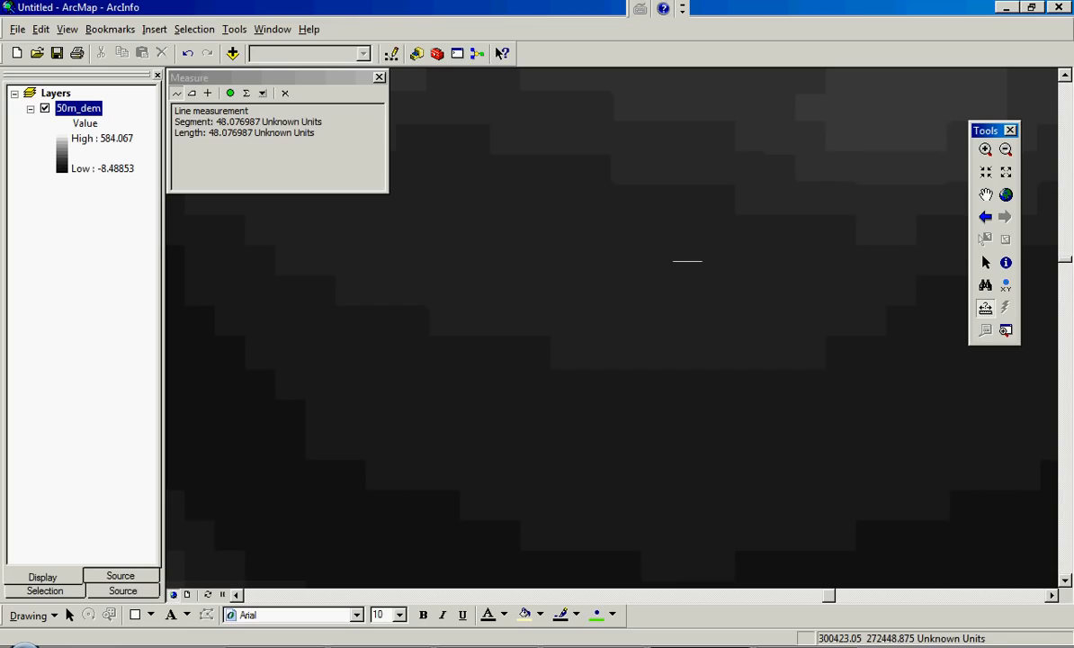
{"action": "left_click", "coordinate": [701, 261]}
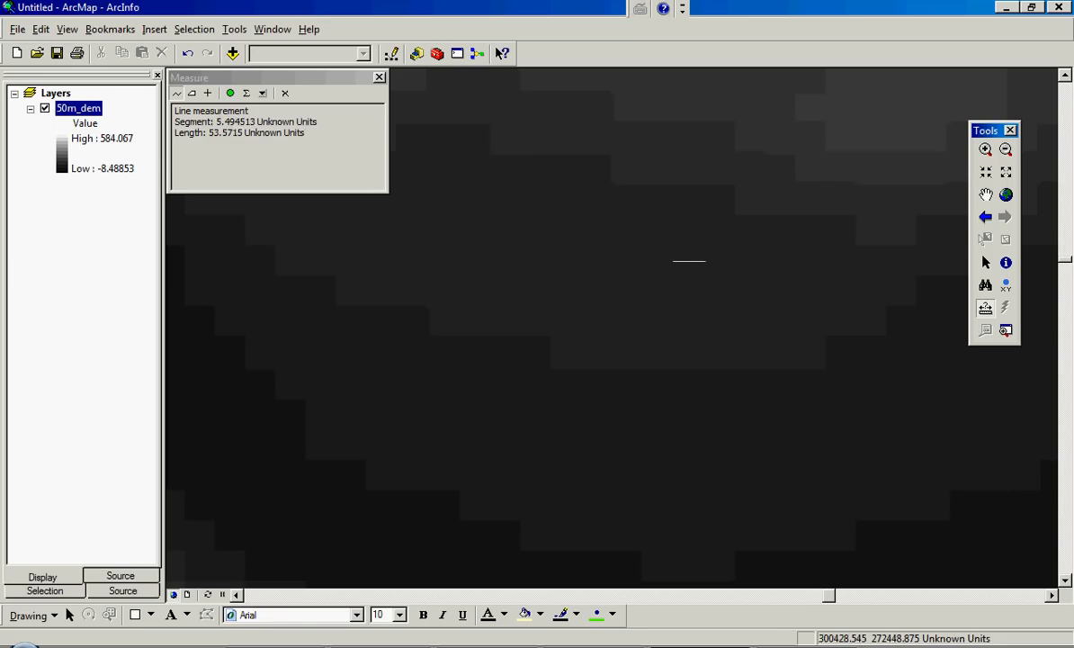
{"action": "left_click", "coordinate": [378, 76]}
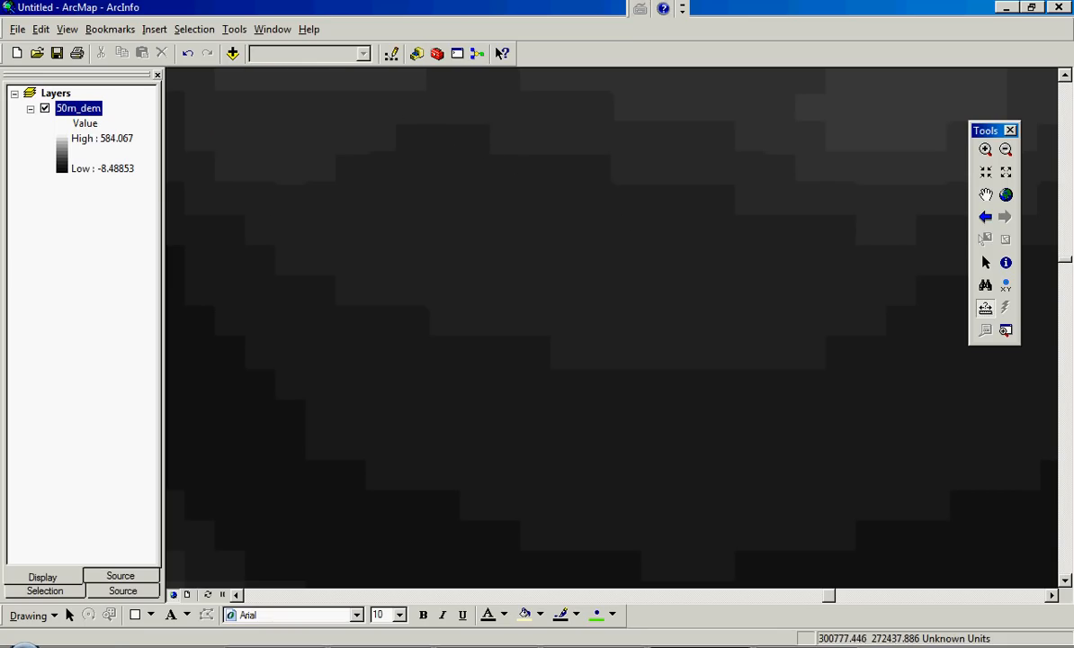
{"action": "left_click", "coordinate": [985, 217]}
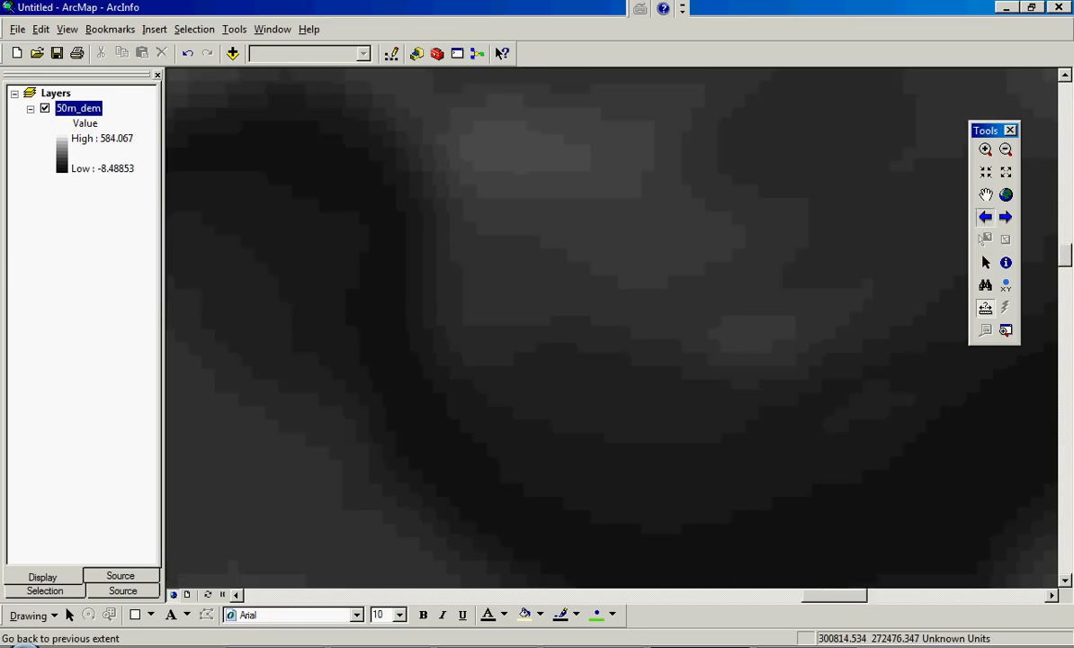
{"action": "left_click", "coordinate": [985, 217]}
{"action": "left_click", "coordinate": [985, 217]}
{"action": "left_click", "coordinate": [985, 217]}
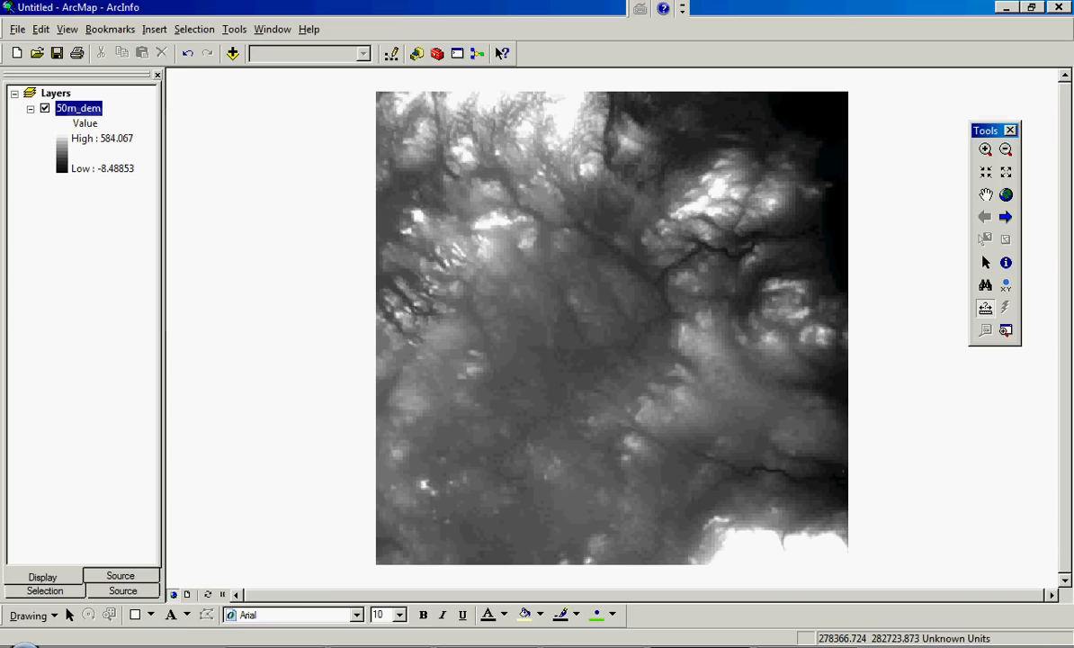
- Change the 50m_dem layer's stretched symbology to the red-yellow-blue color ramp, with red for low and blue for high values
{"action": "right_click", "coordinate": [69, 108]}
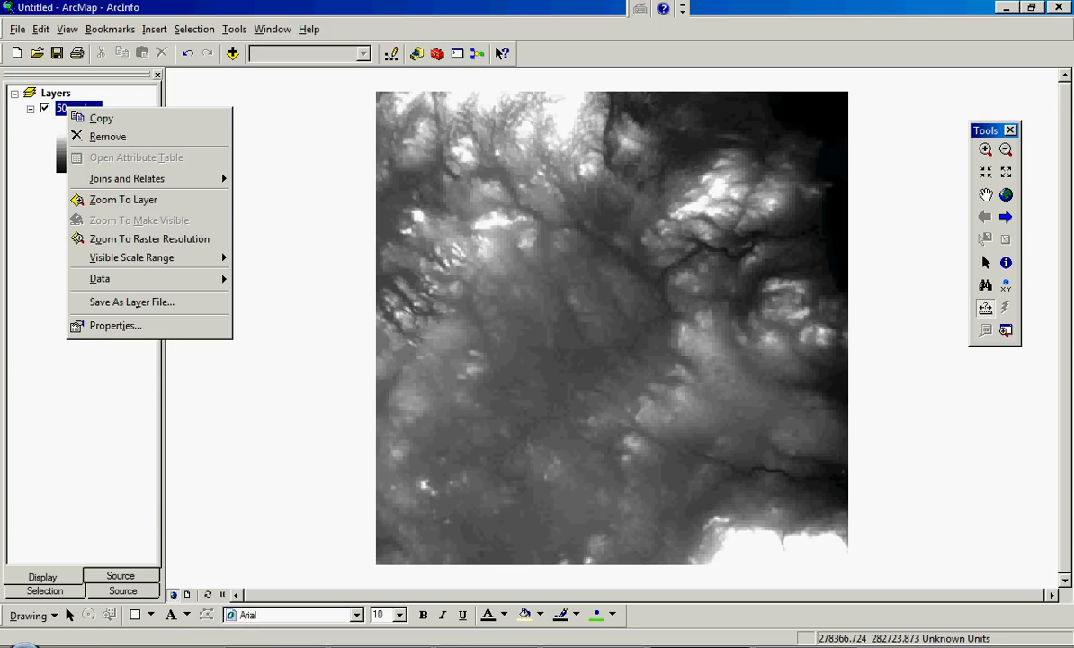
{"action": "left_click", "coordinate": [115, 325]}
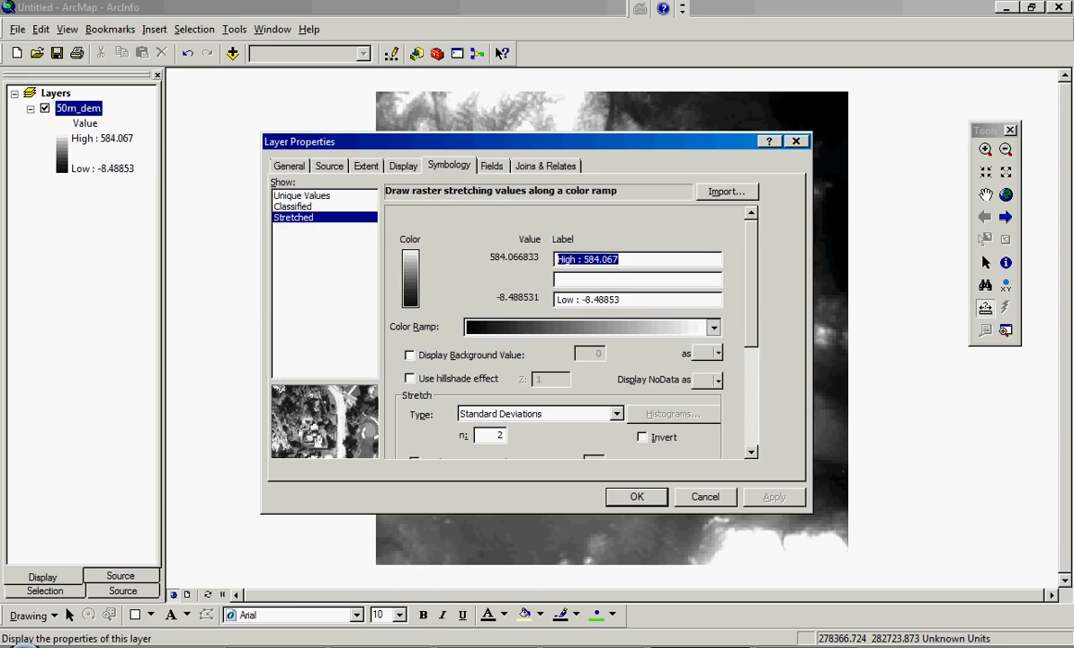
{"action": "left_click", "coordinate": [714, 327]}
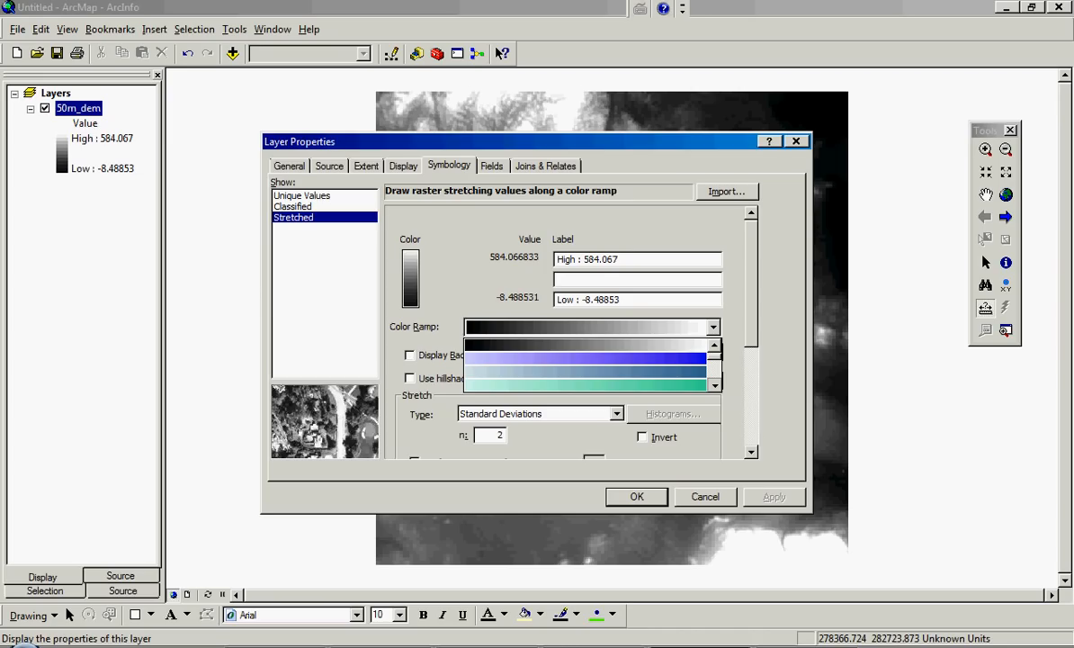
{"action": "left_click", "coordinate": [716, 385]}
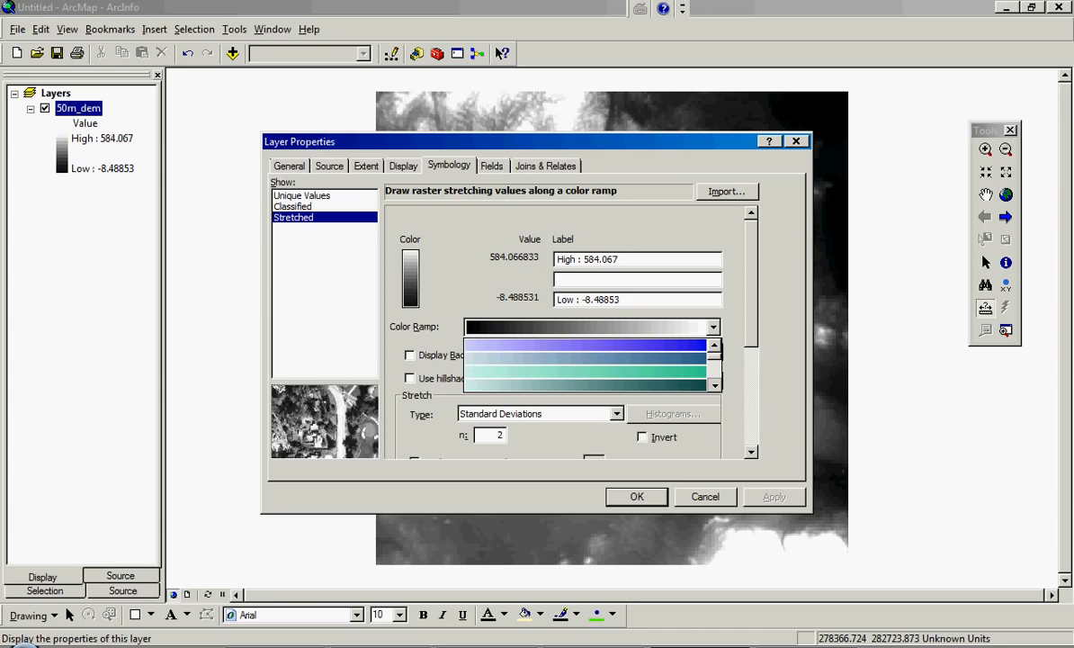
{"action": "left_click", "coordinate": [715, 385]}
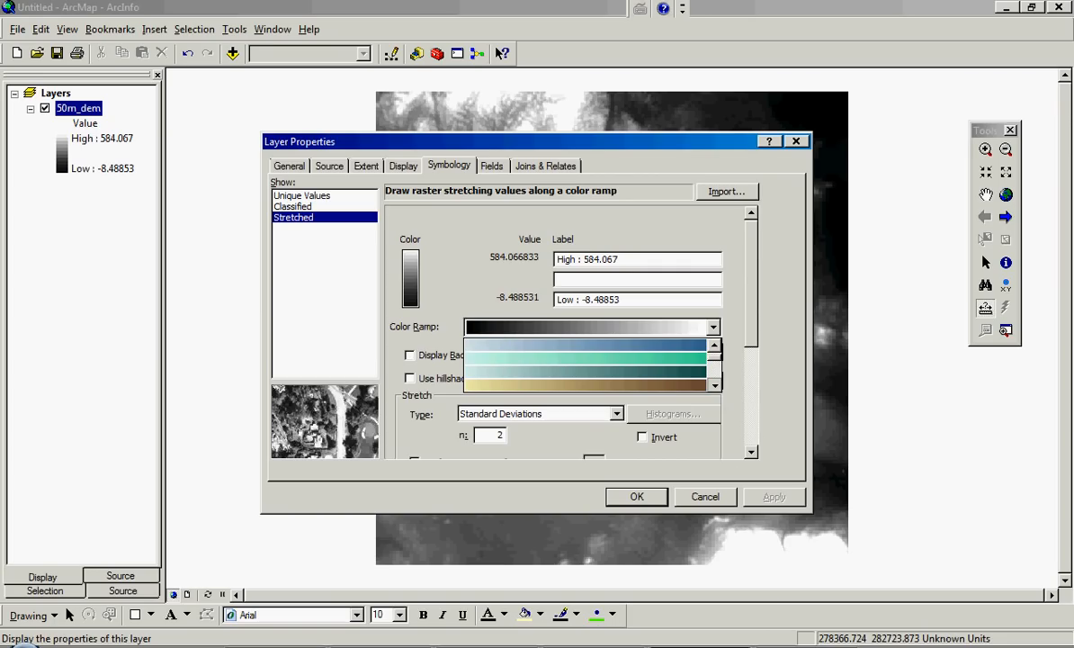
{"action": "left_click", "coordinate": [715, 386]}
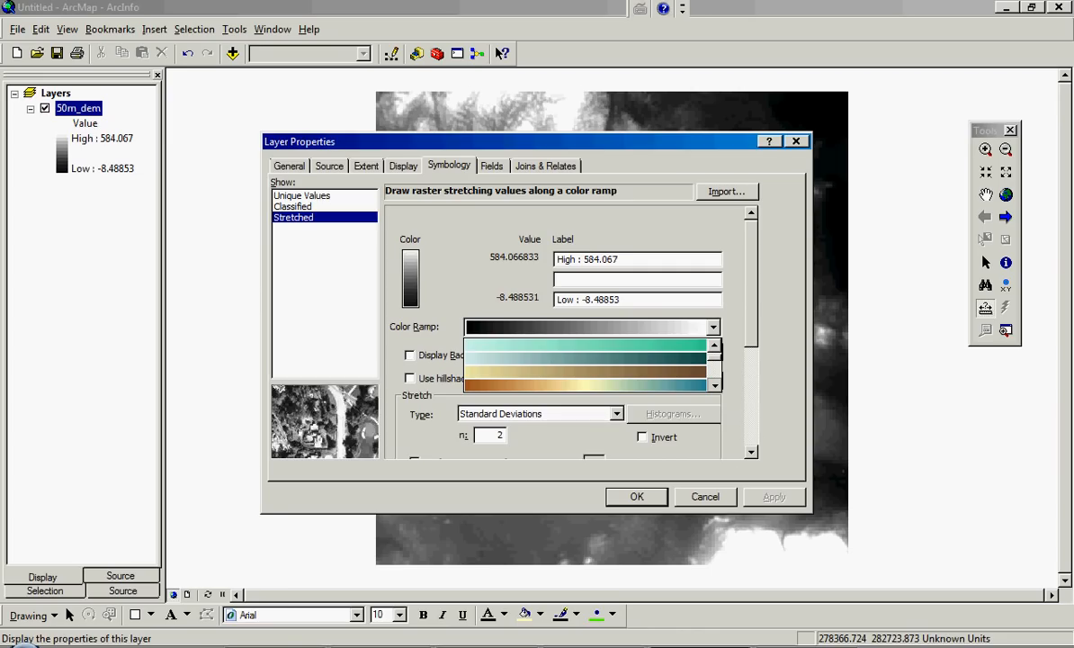
{"action": "left_click", "coordinate": [715, 385]}
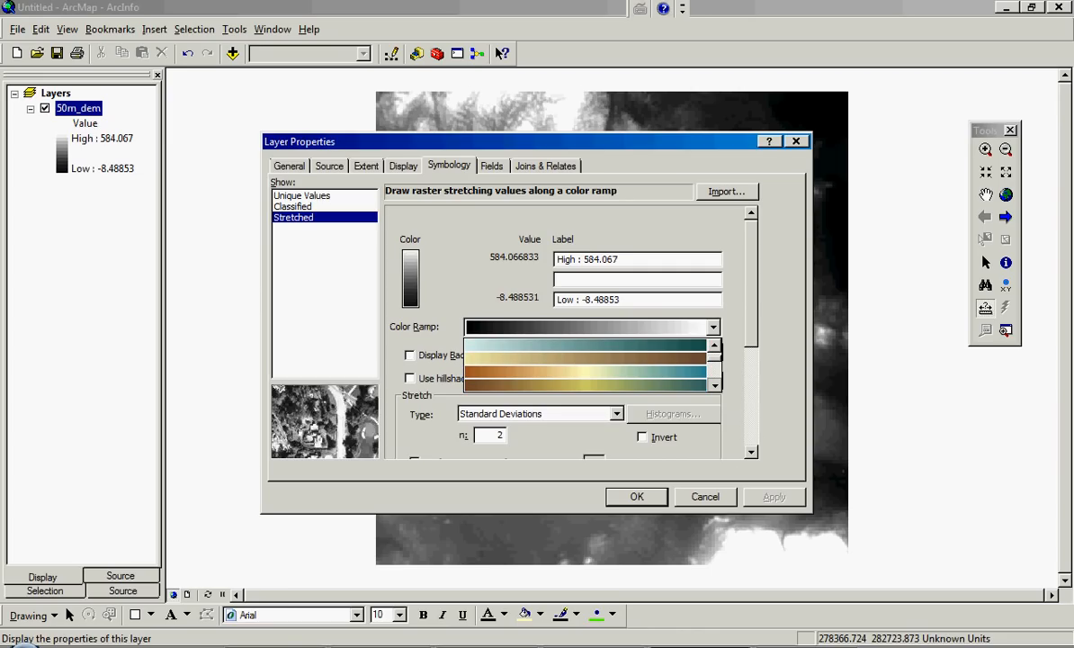
{"action": "left_click", "coordinate": [716, 385]}
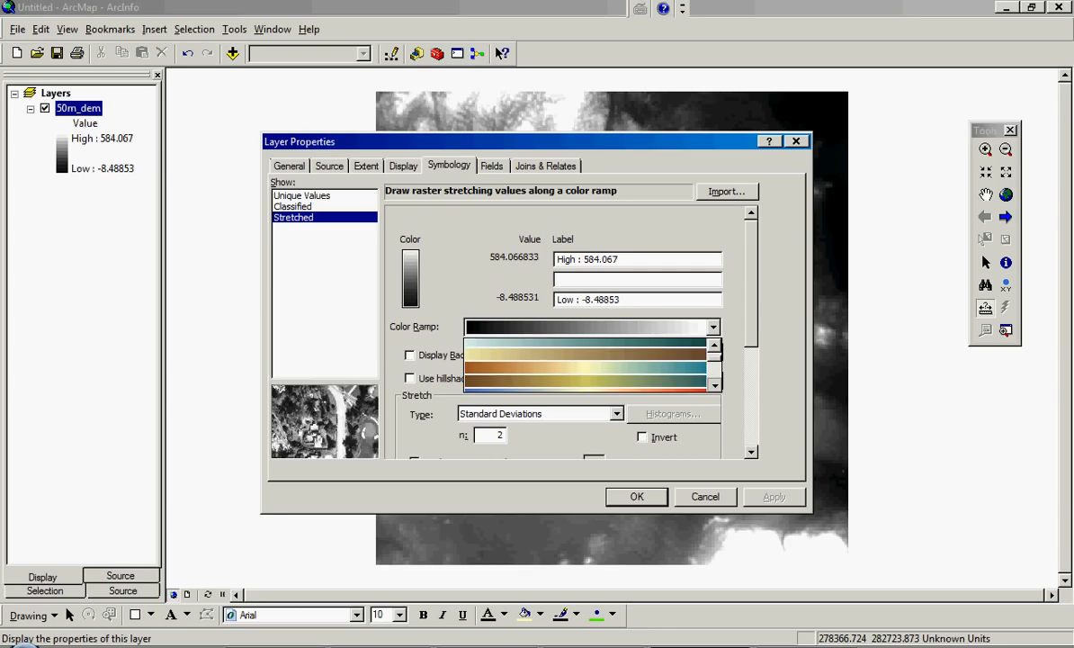
{"action": "left_click", "coordinate": [716, 385]}
{"action": "left_click", "coordinate": [715, 385]}
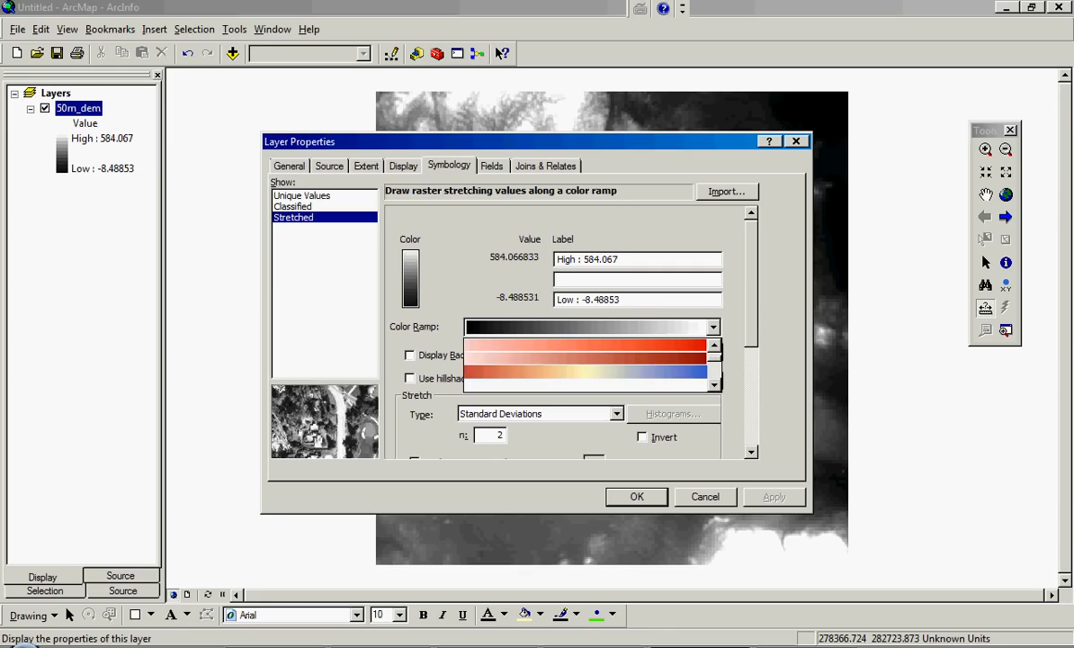
{"action": "left_click", "coordinate": [584, 372]}
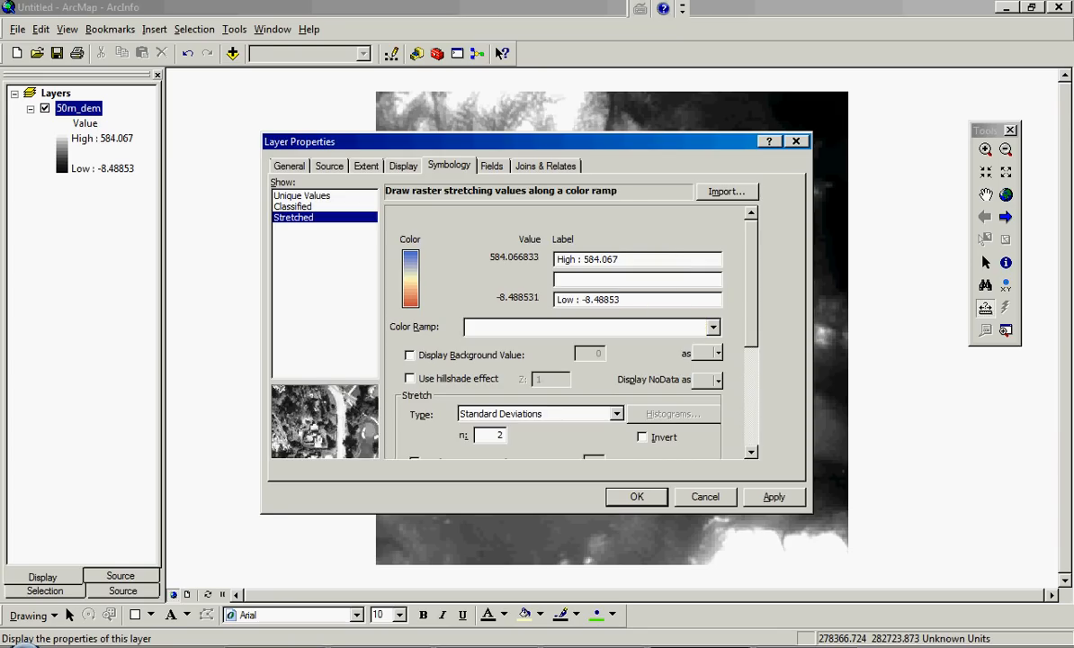
{"action": "left_click", "coordinate": [774, 497]}
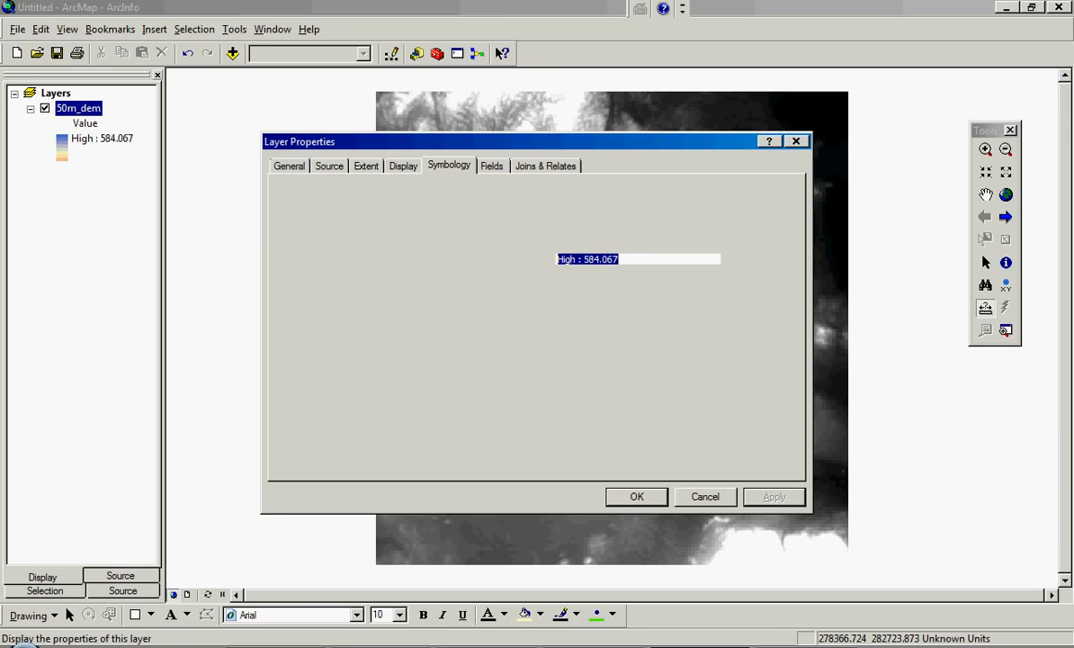
{"action": "left_click", "coordinate": [637, 497]}
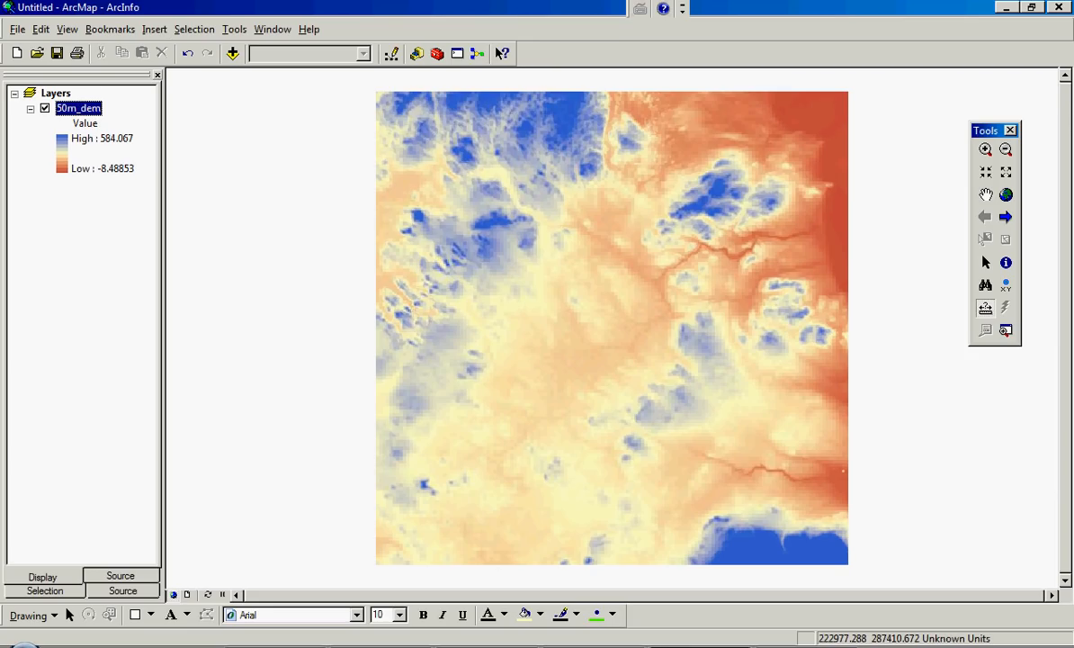
- Choose the black-to-white color ramp for the 50m_dem layer's stretched symbology, with black for low and white for high values
{"action": "left_click", "coordinate": [79, 108]}
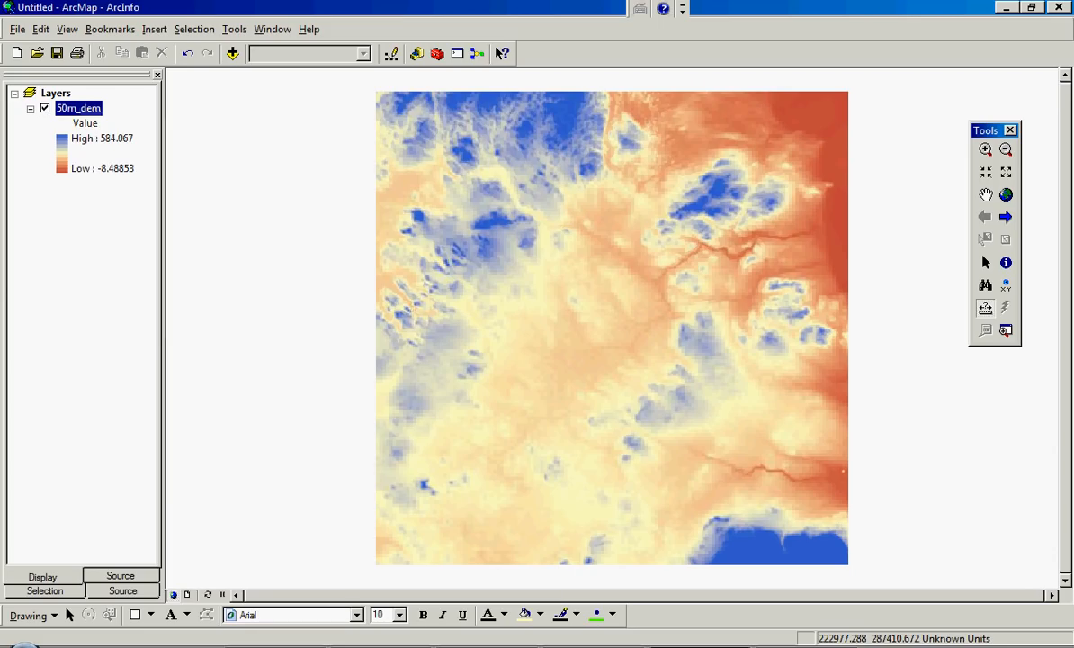
{"action": "right_click", "coordinate": [78, 108]}
{"action": "left_click", "coordinate": [128, 327]}
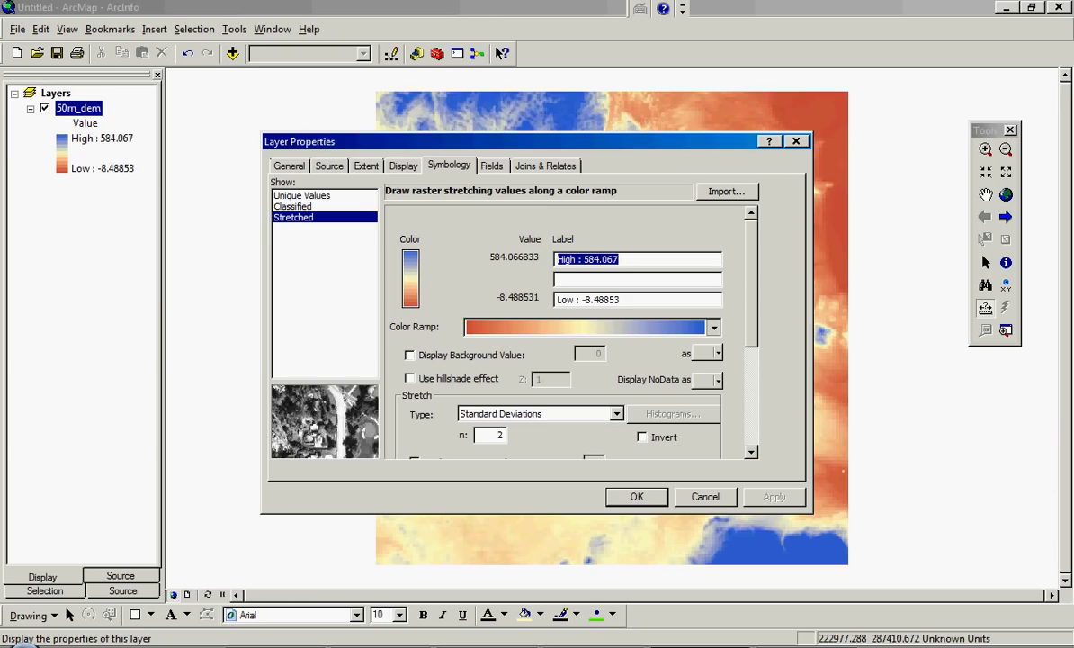
{"action": "left_click", "coordinate": [714, 327]}
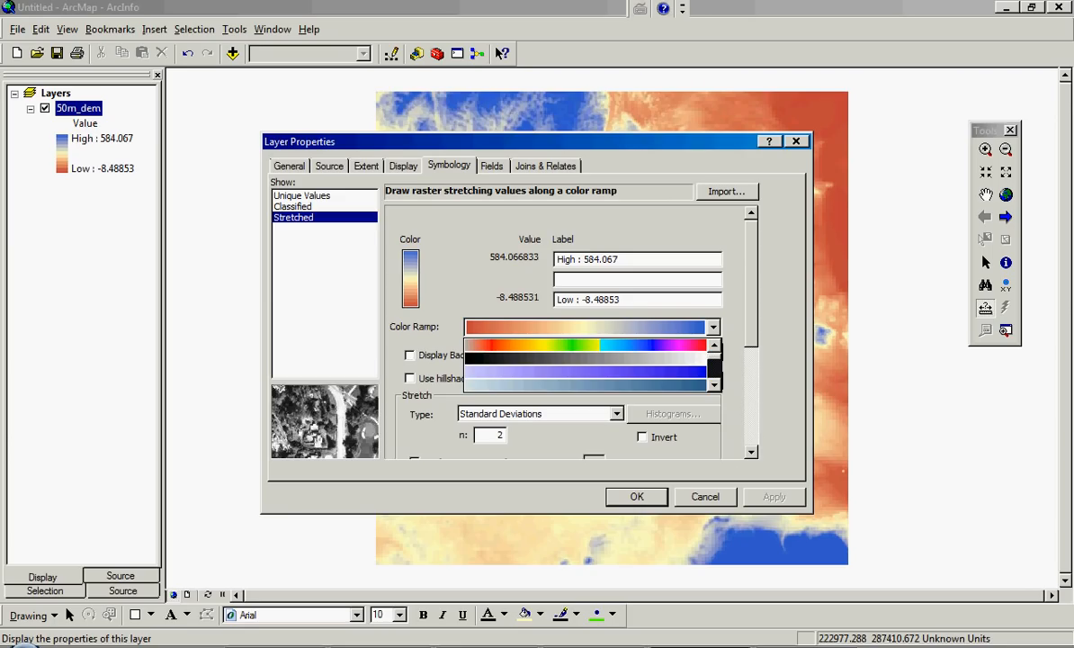
{"action": "left_click", "coordinate": [714, 370]}
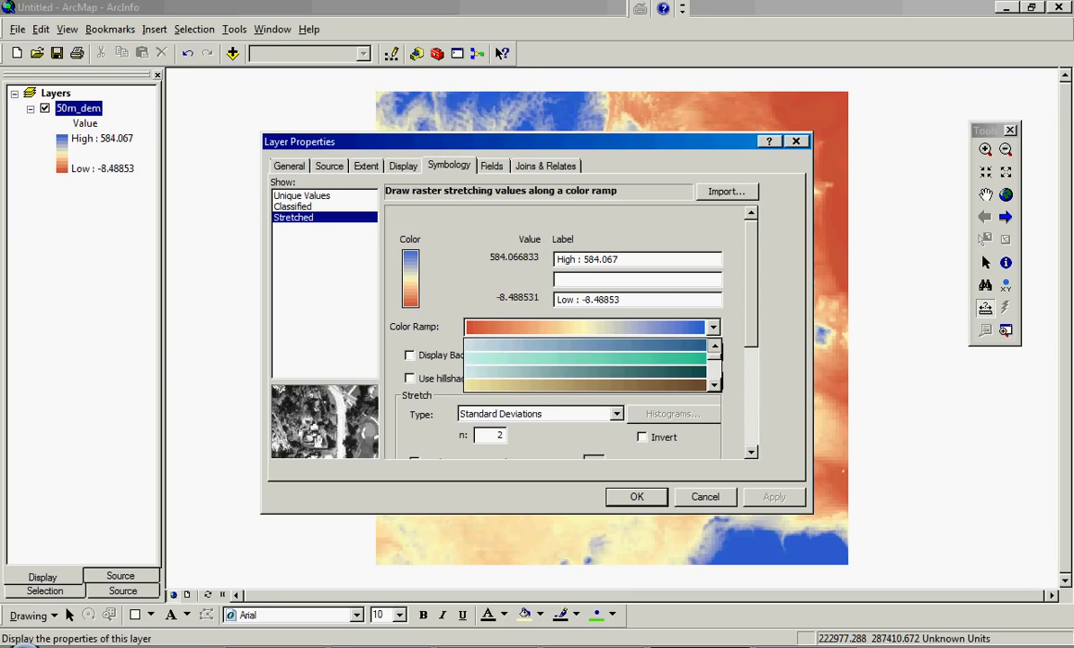
{"action": "left_click", "coordinate": [714, 345]}
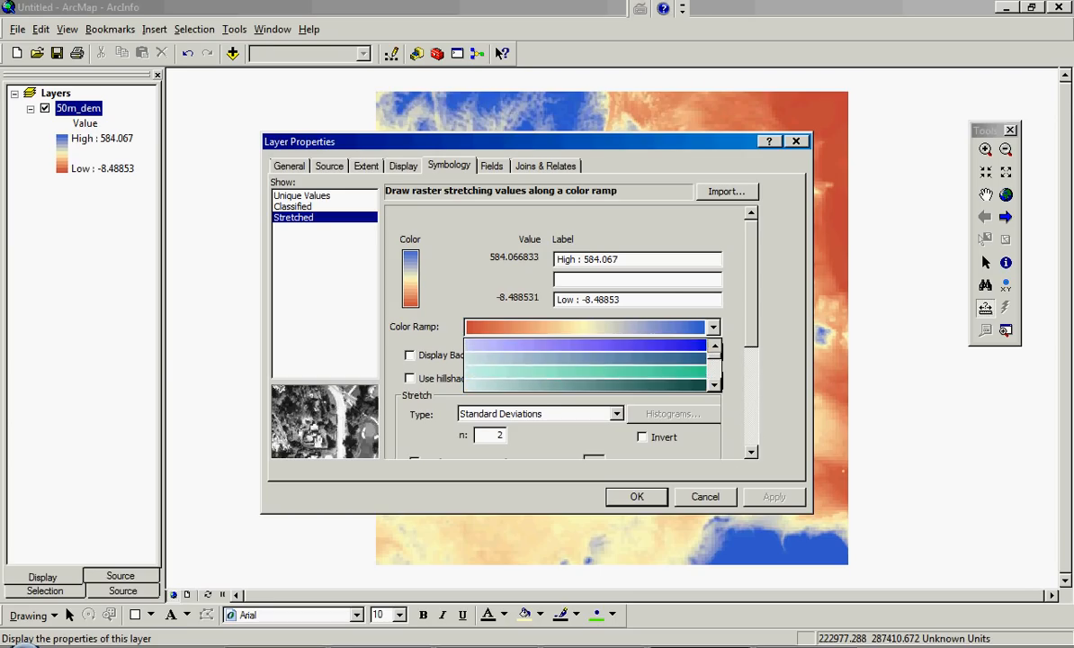
{"action": "left_click", "coordinate": [714, 345]}
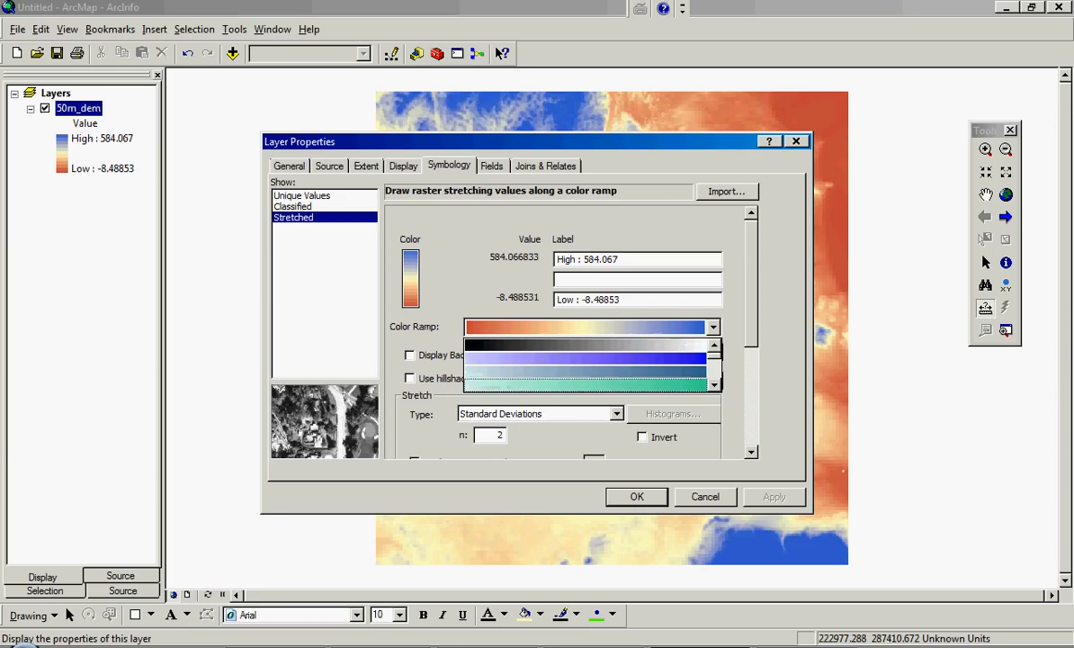
{"action": "left_click", "coordinate": [663, 344]}
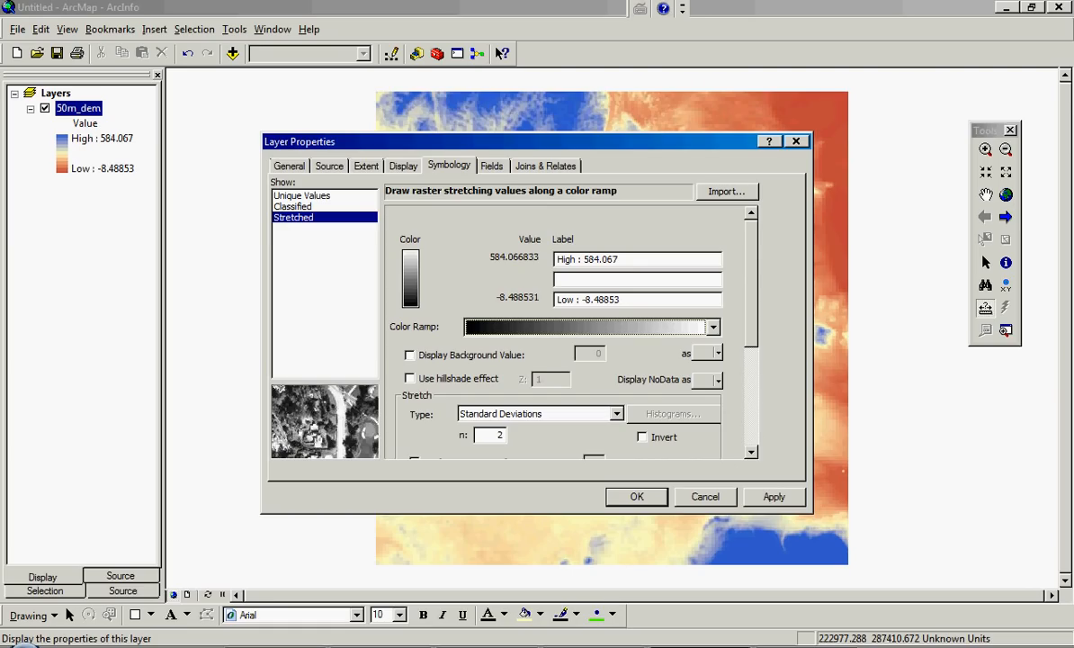
- Enable the hillshade effect for the 50m_dem layer and apply the symbology changes to the map
{"action": "left_click", "coordinate": [411, 379]}
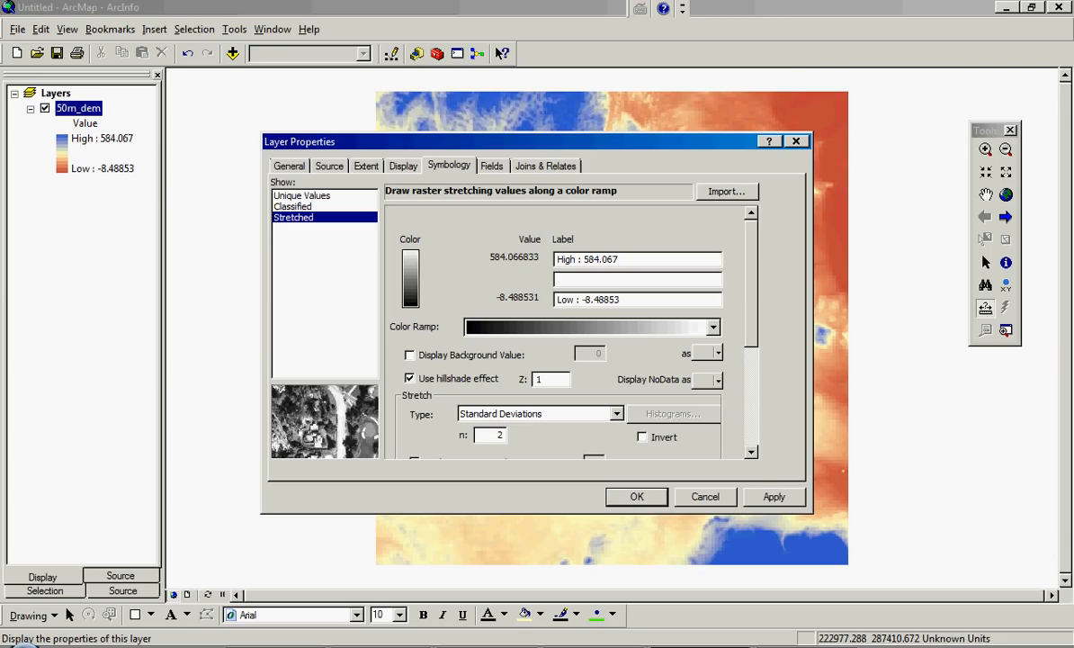
{"action": "left_click", "coordinate": [774, 497]}
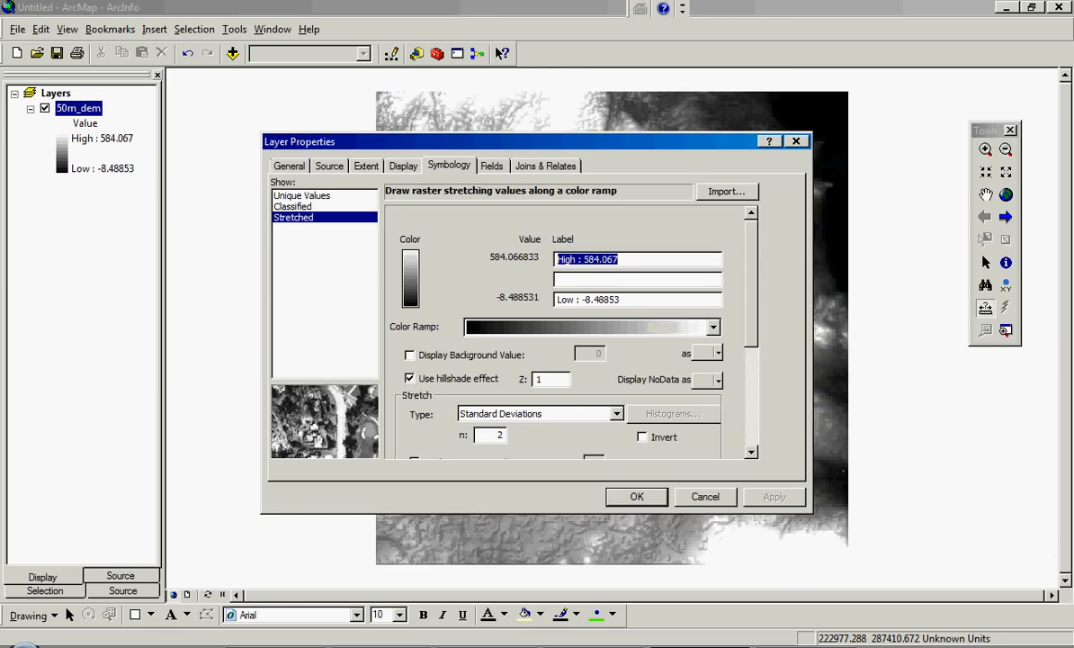
{"action": "left_click", "coordinate": [637, 496]}
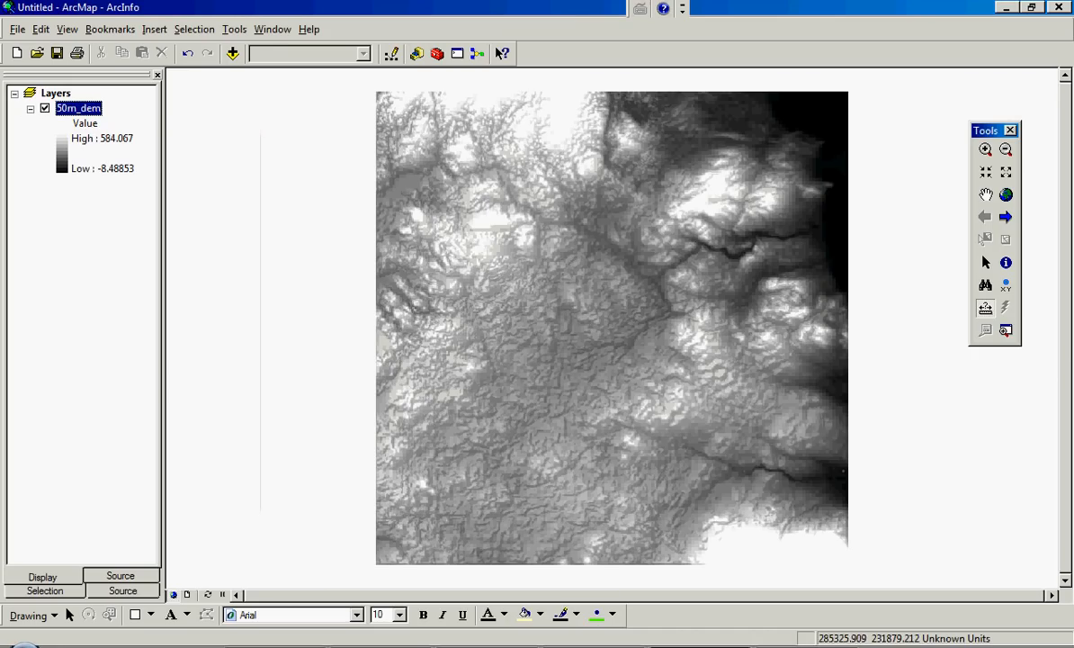